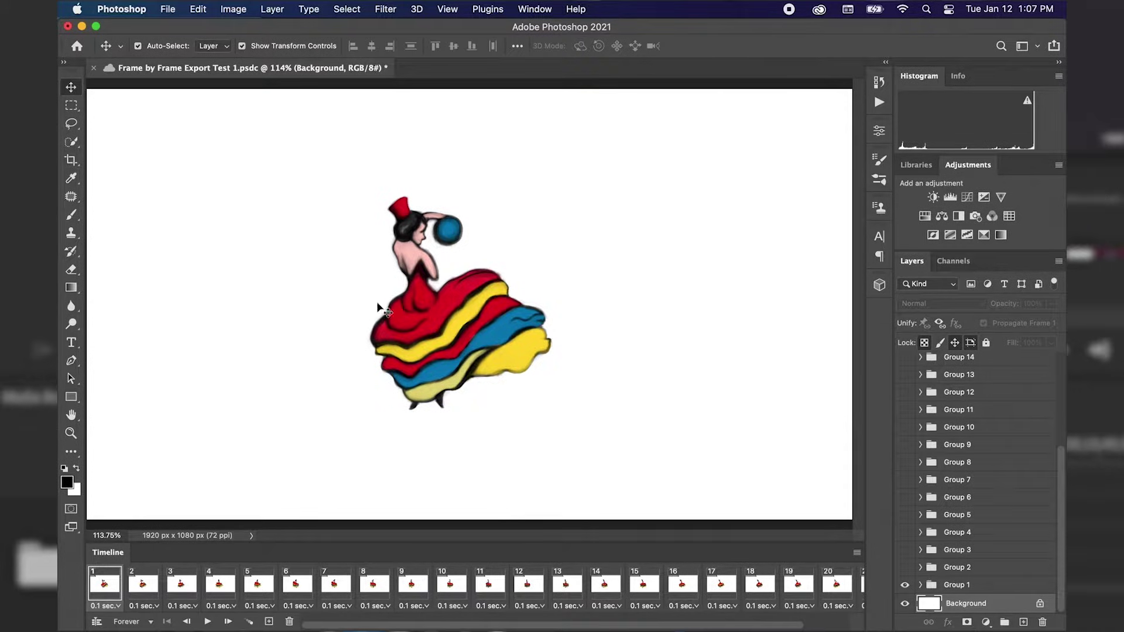
Play and stop the dancer animation, then open File > Export > Render Video
click(208, 622)
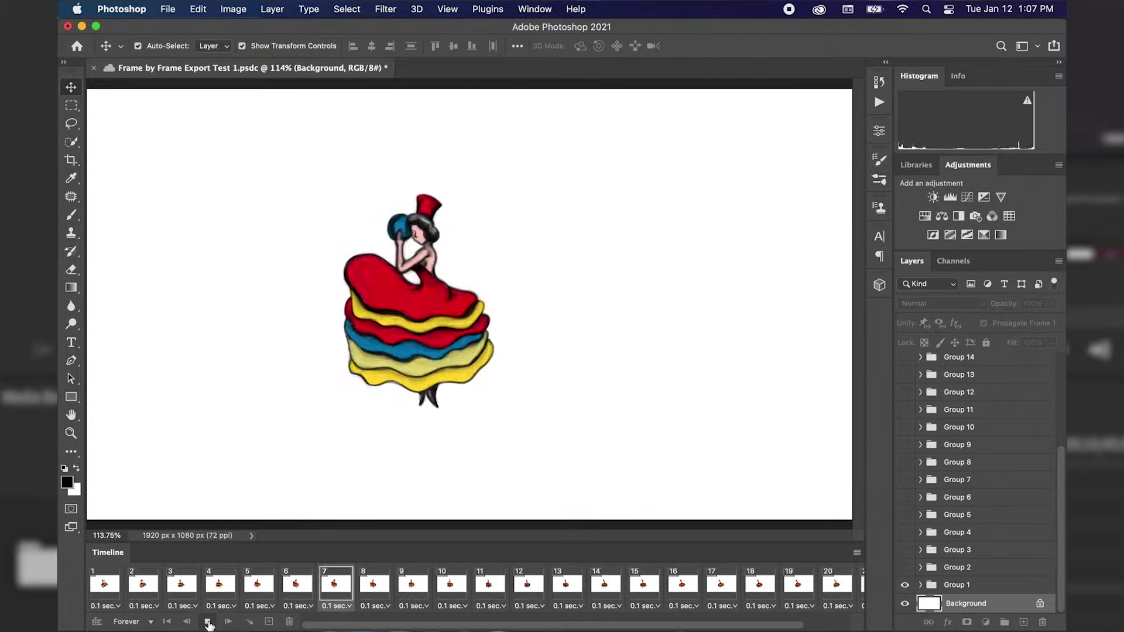
click(209, 623)
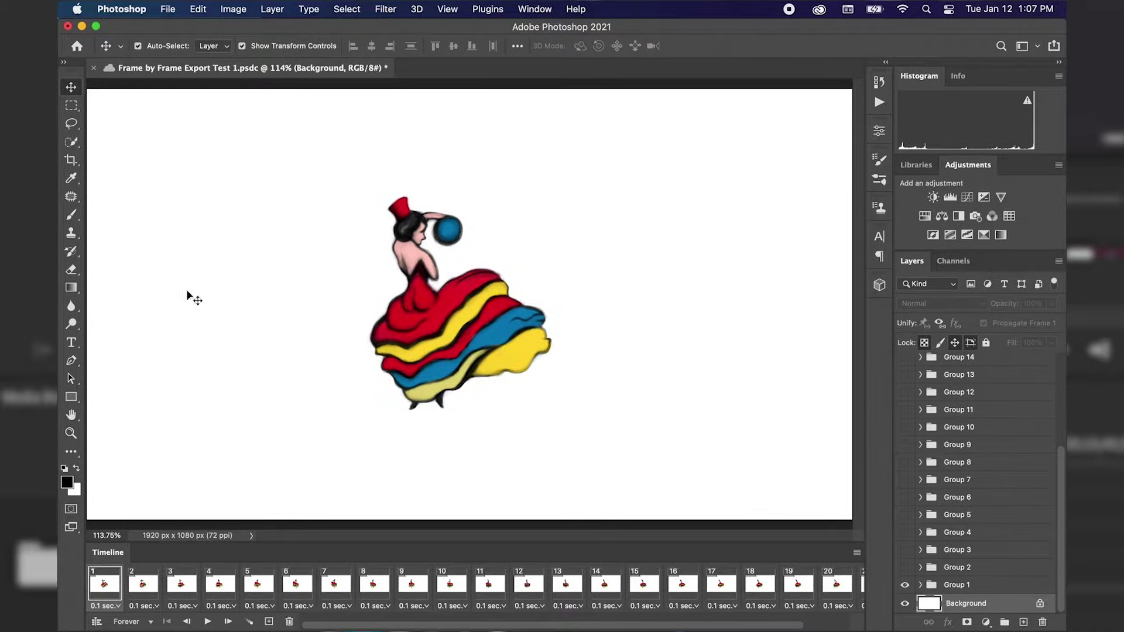
click(168, 9)
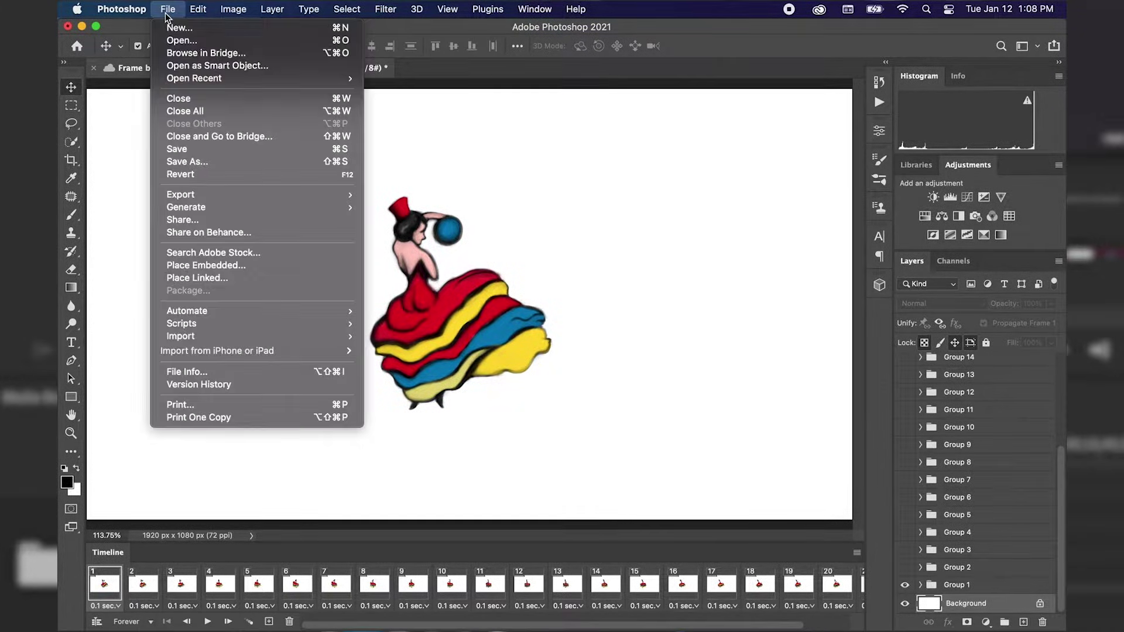
mouse_move(224, 189)
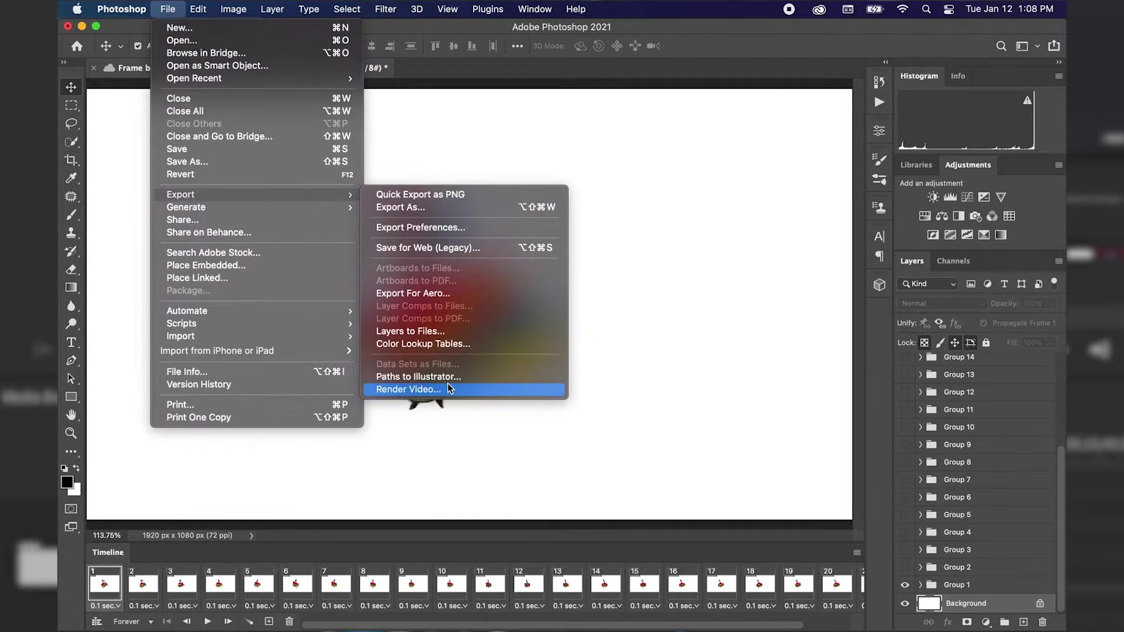
click(423, 388)
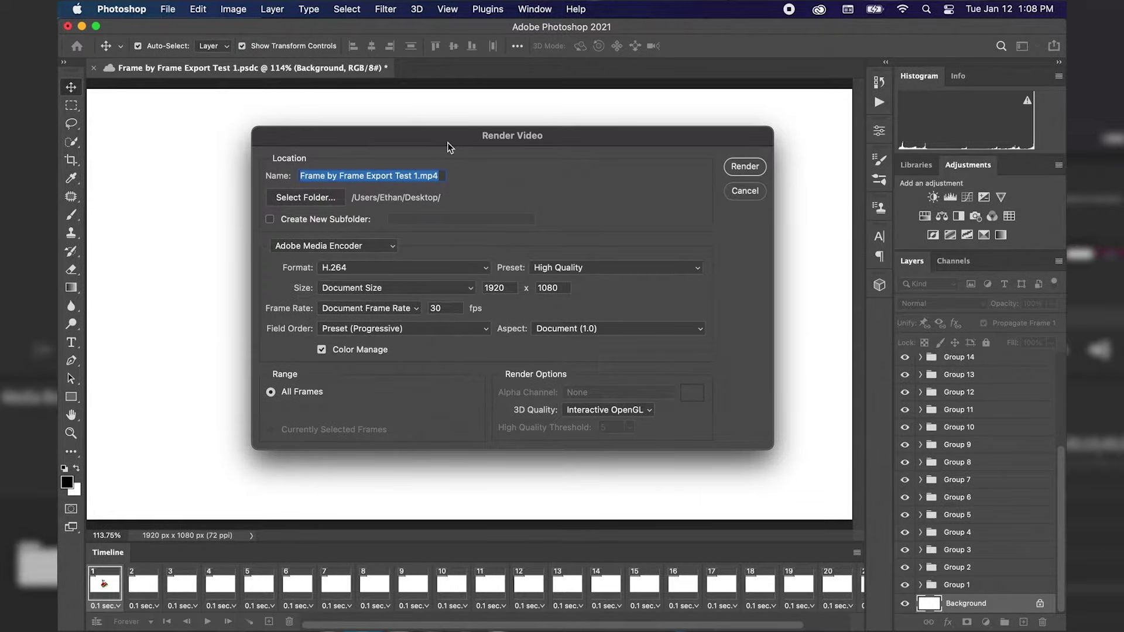
Name the output 'Fiestaware Dancer' and save it to the Desktop without a new subfolder
text(Fiesta)
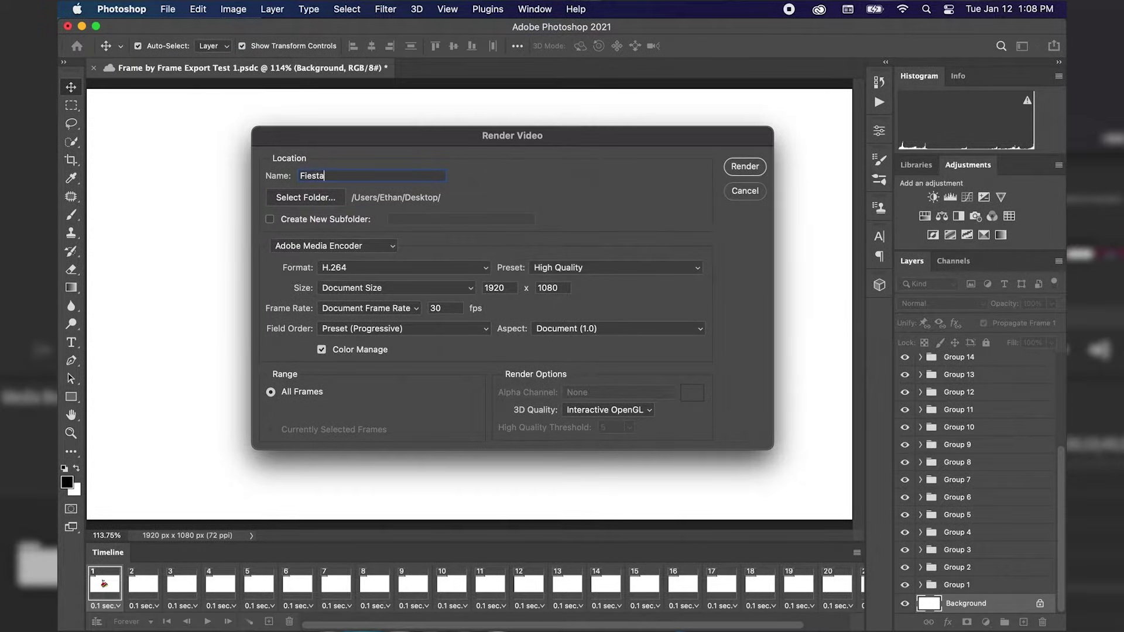
text(ware Dancer)
click(271, 220)
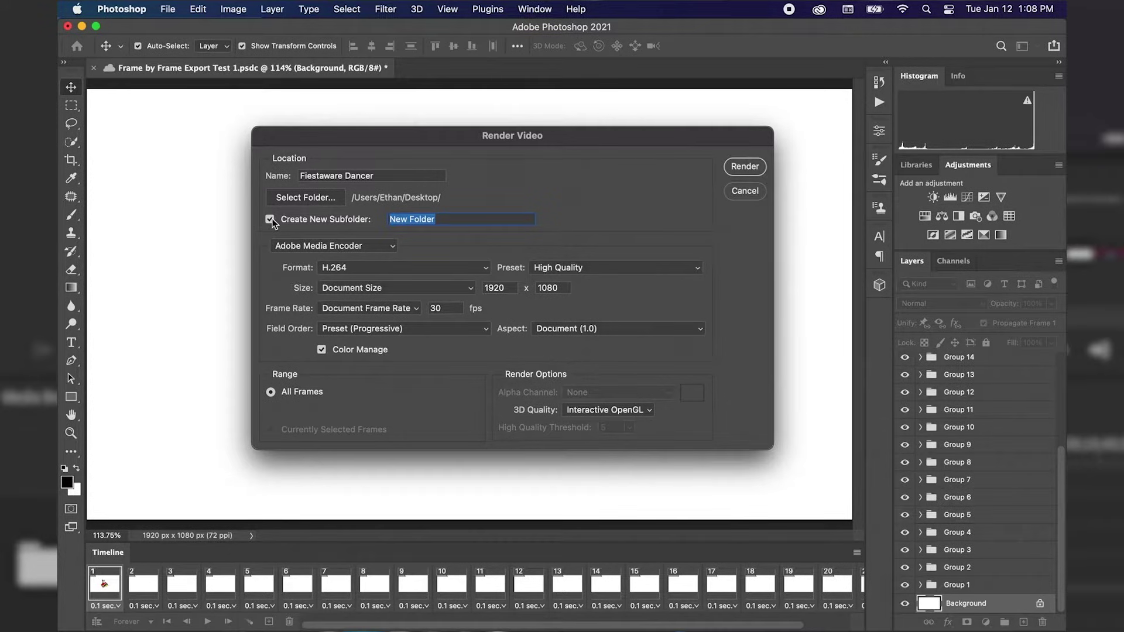
click(271, 219)
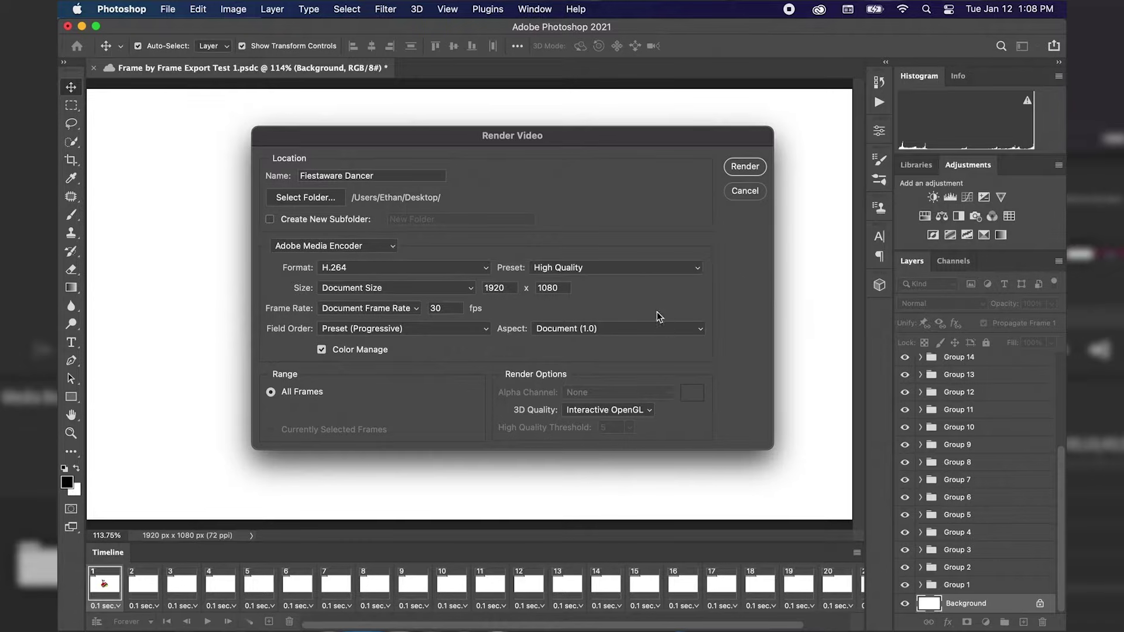
click(348, 249)
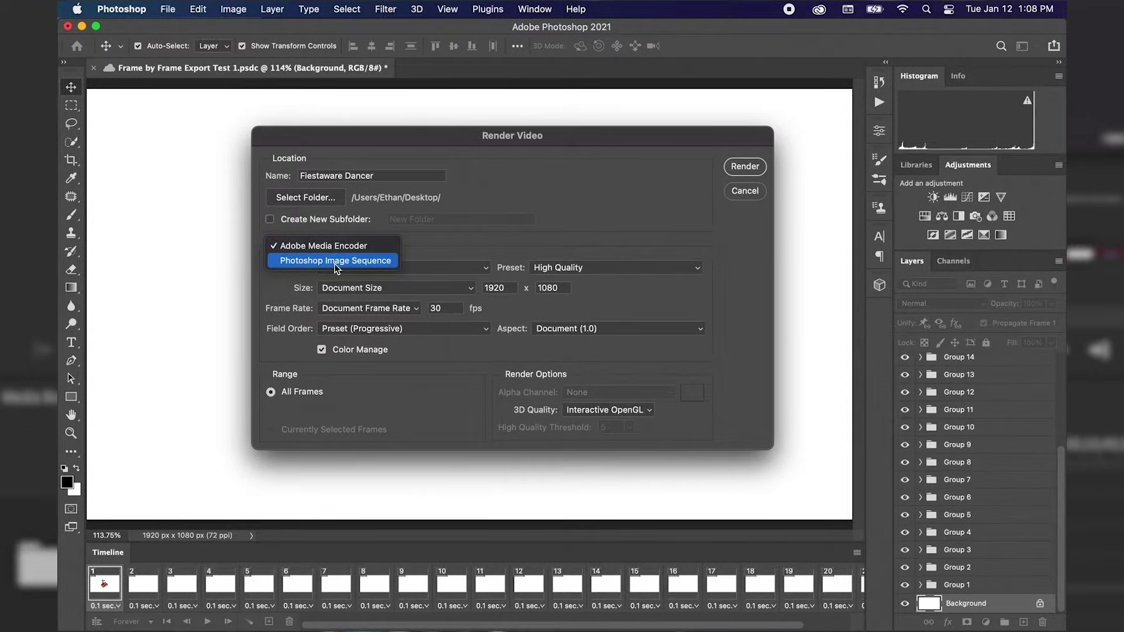
Try Photoshop Image Sequence, then return to Adobe Media Encoder with H.264 format
click(326, 261)
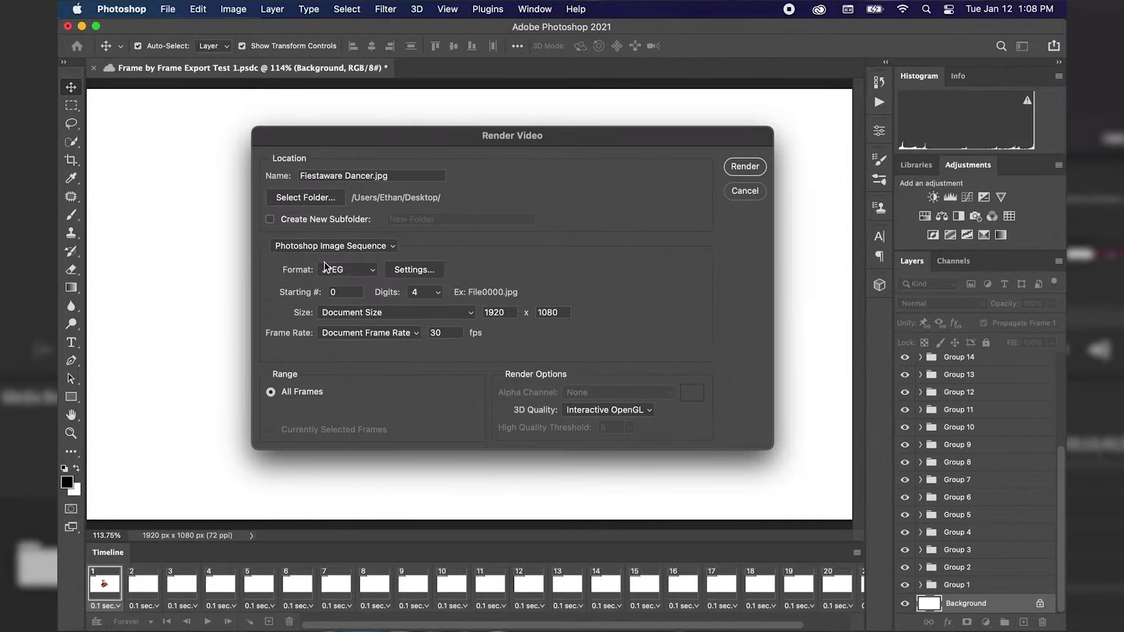
click(328, 251)
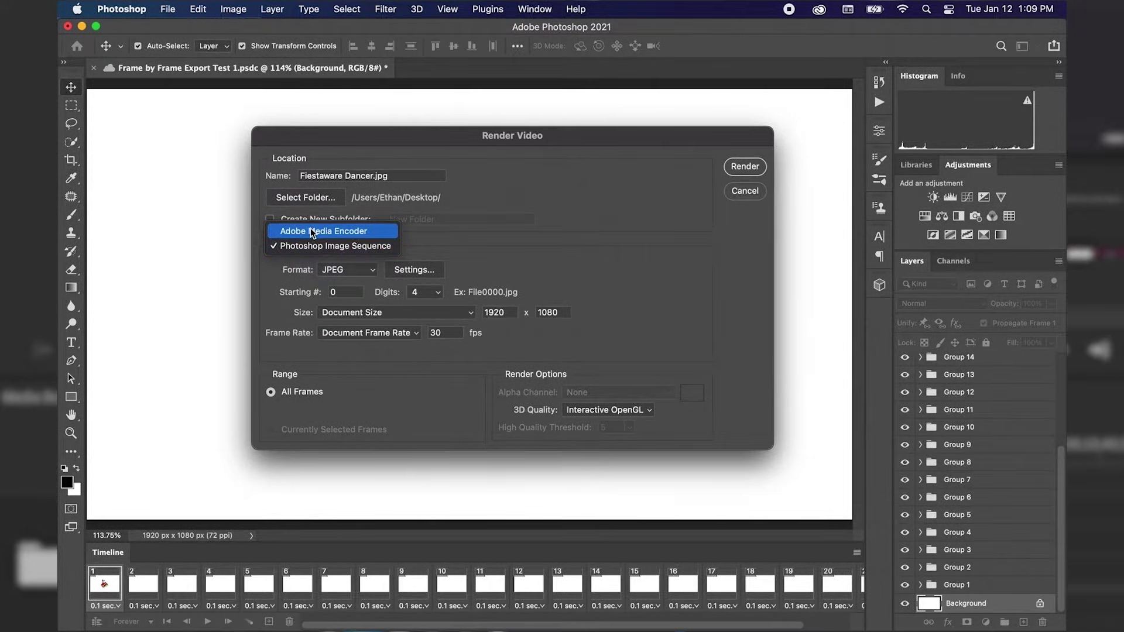
click(316, 230)
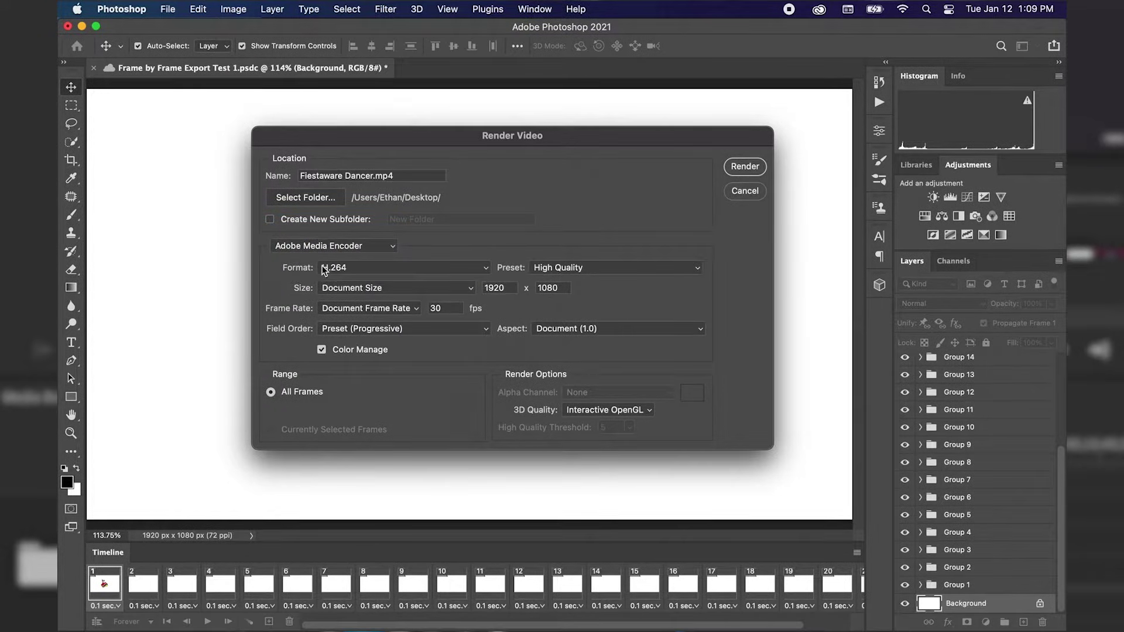
click(348, 271)
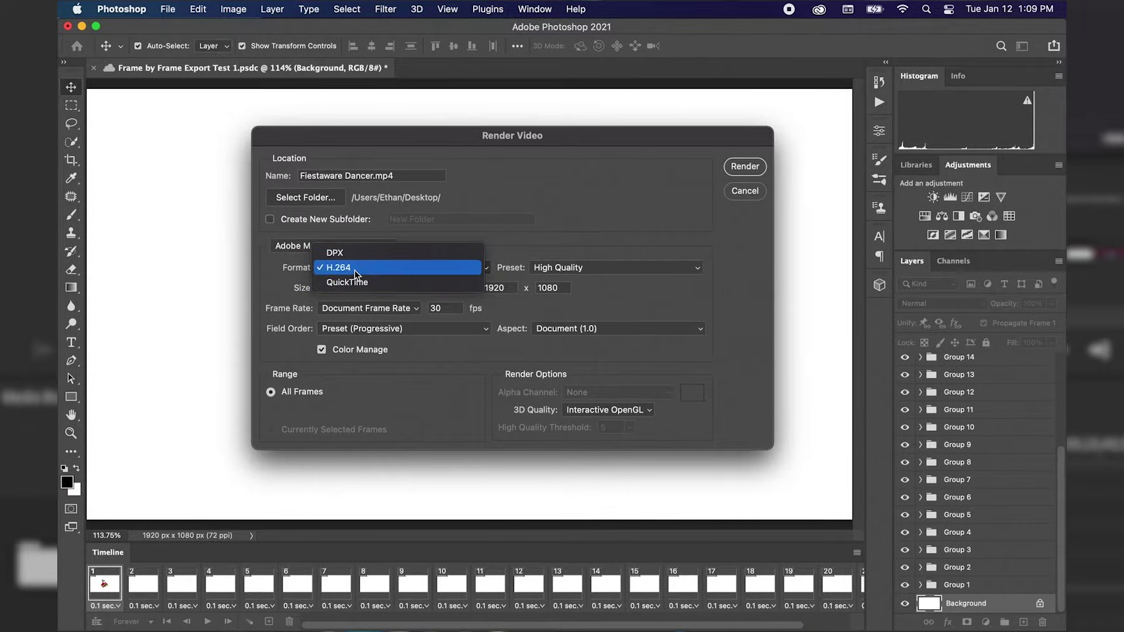
click(338, 270)
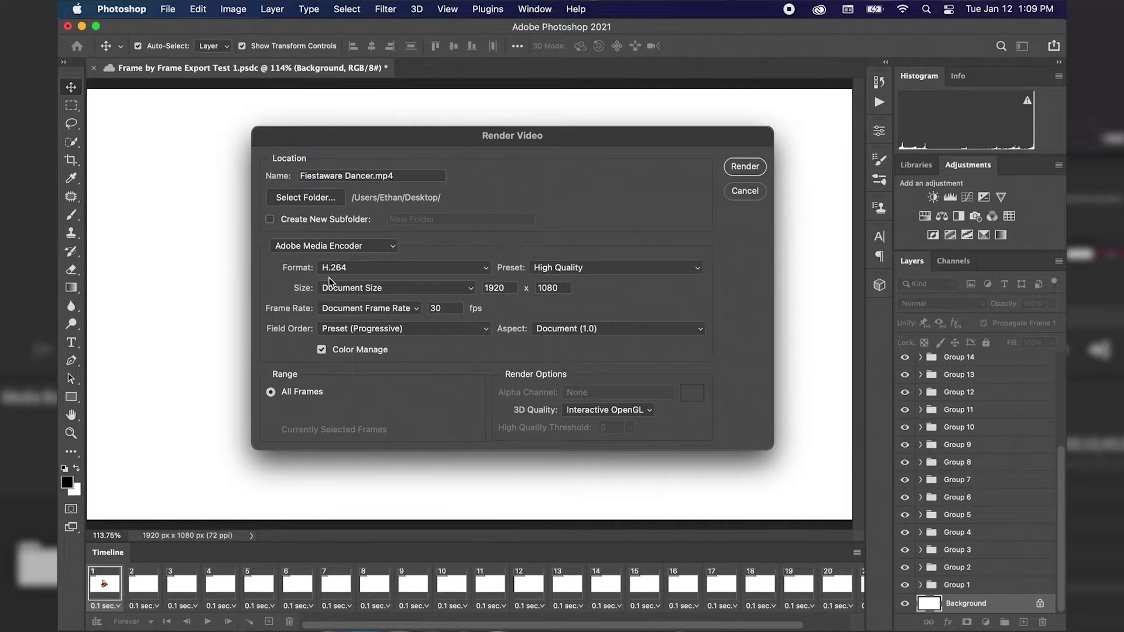
click(588, 264)
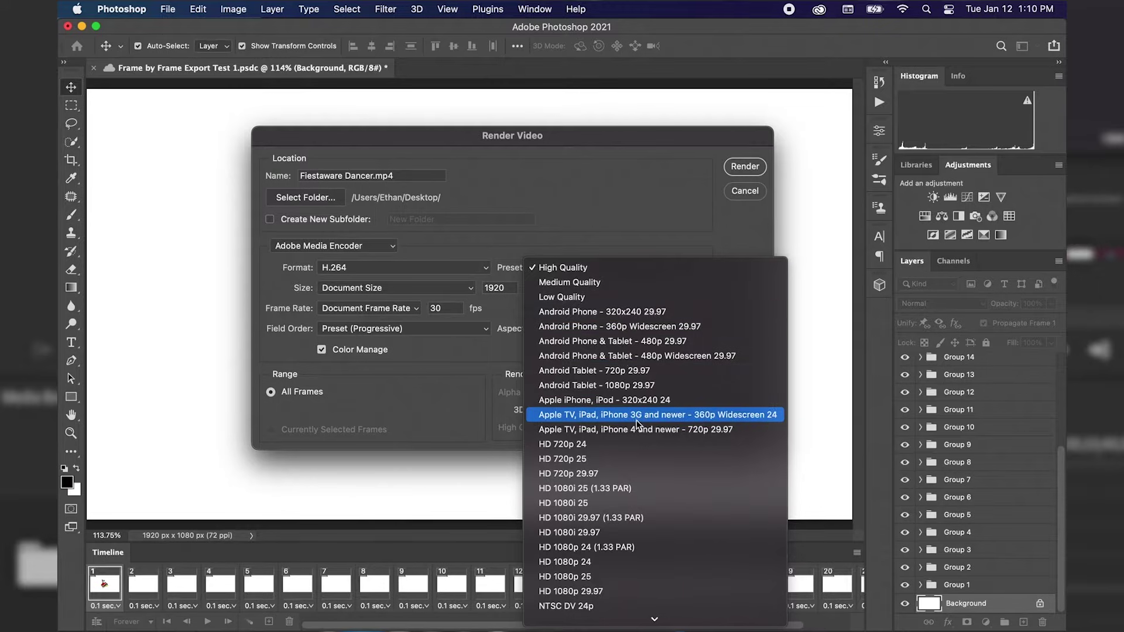
scroll(645, 433, down, 5)
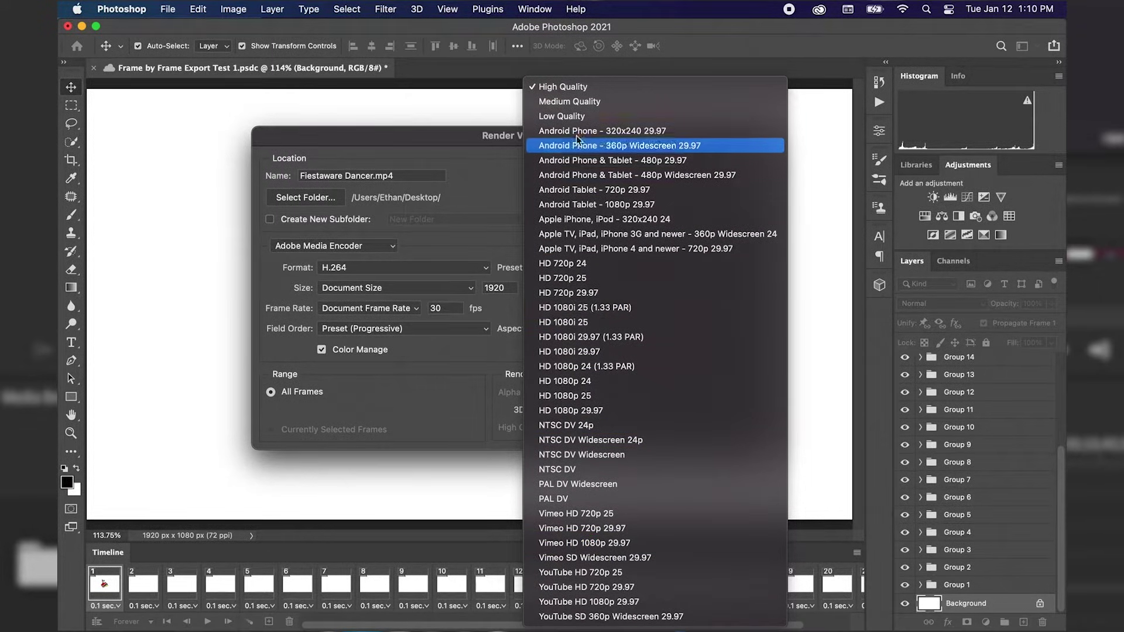
click(565, 88)
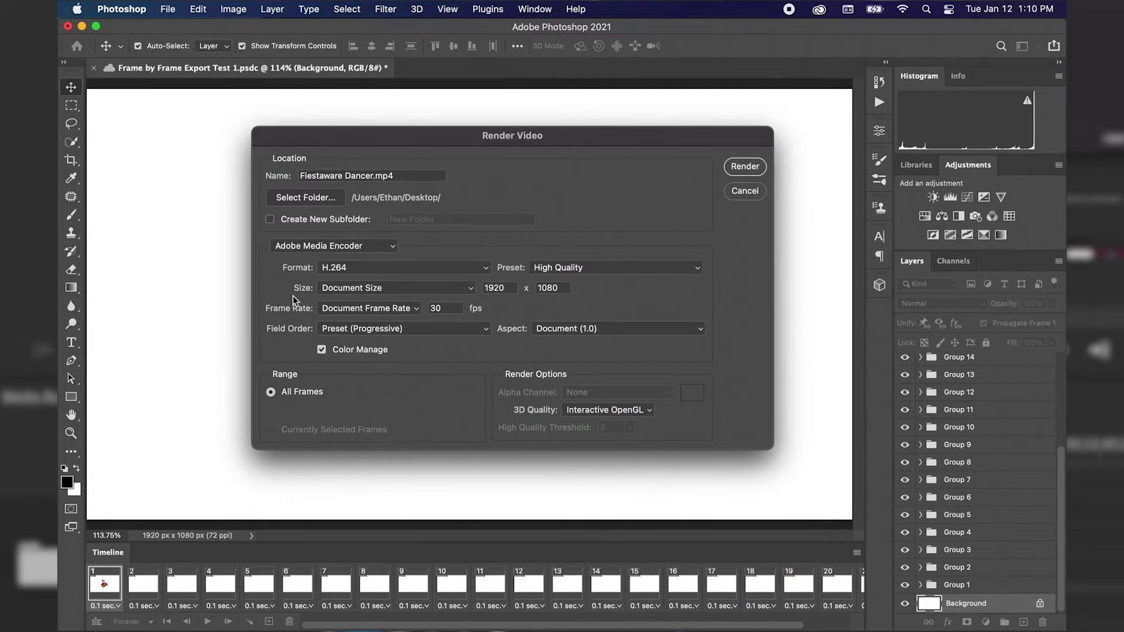
click(340, 289)
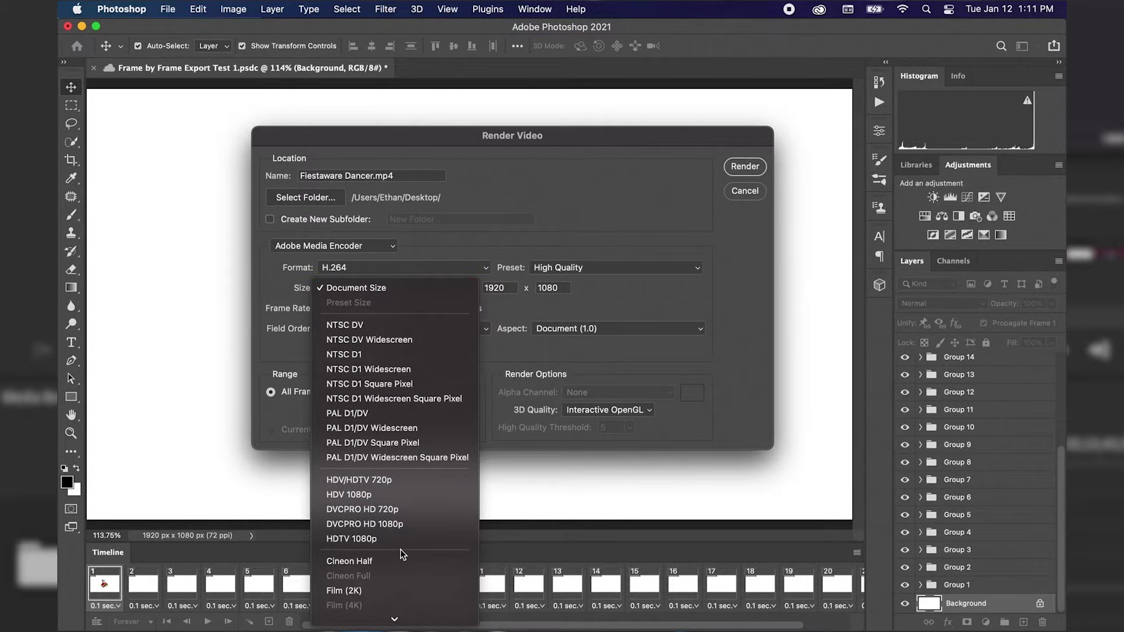
Choose Document Size (1920 x 1080) as the video size
scroll(402, 595, down, 1)
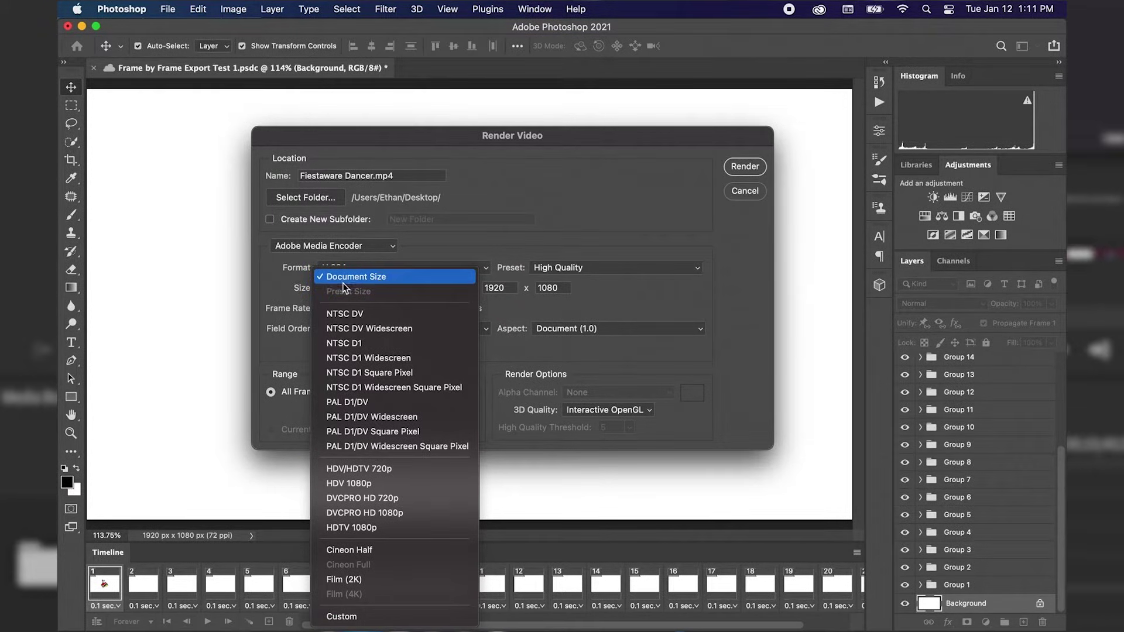
click(327, 282)
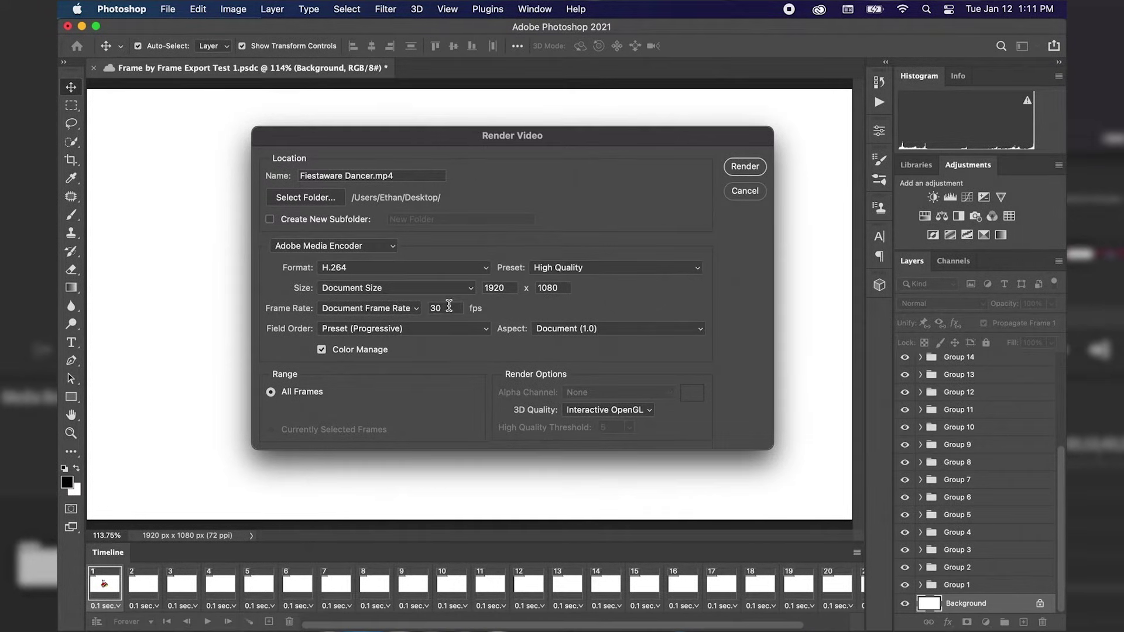
Set the frame rate to 10 fps and keep field order at Preset (Progressive)
click(410, 311)
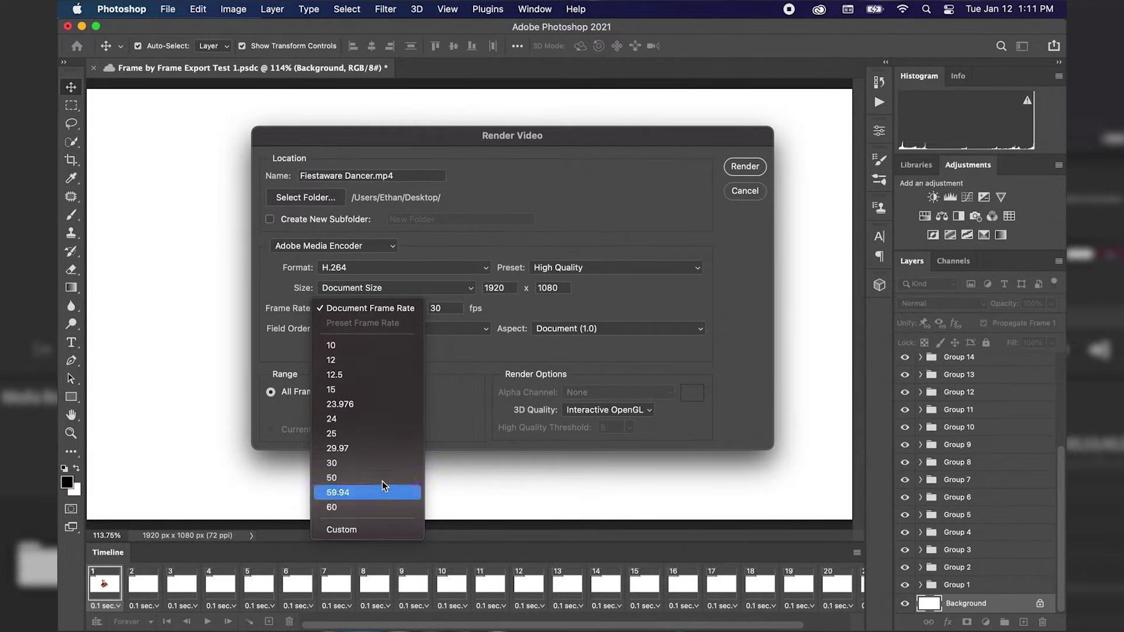
click(333, 346)
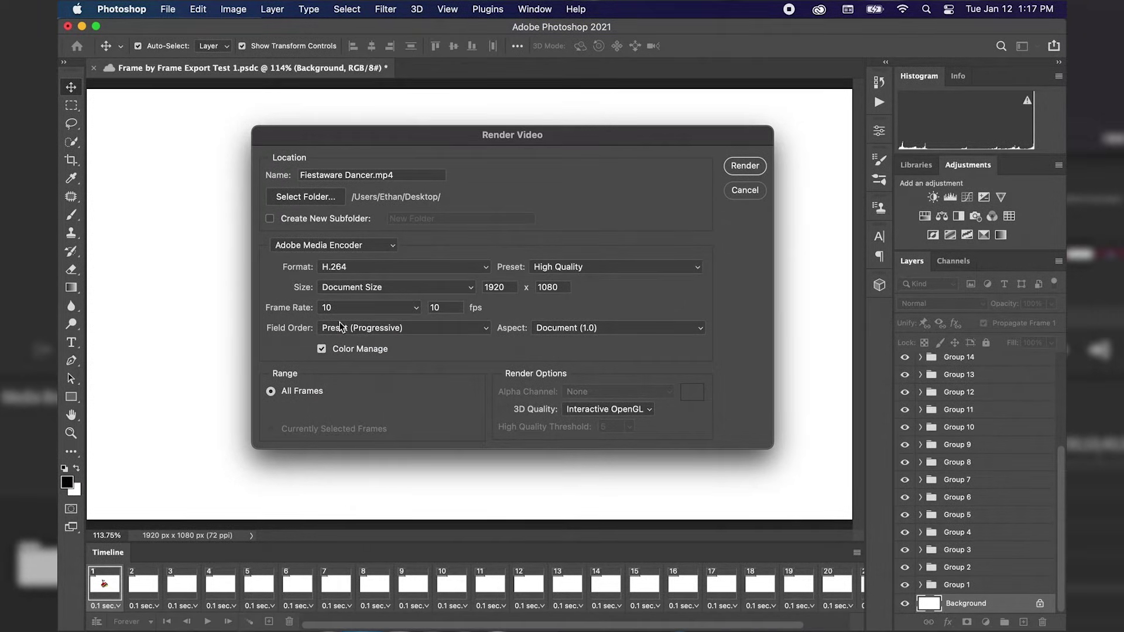
click(353, 329)
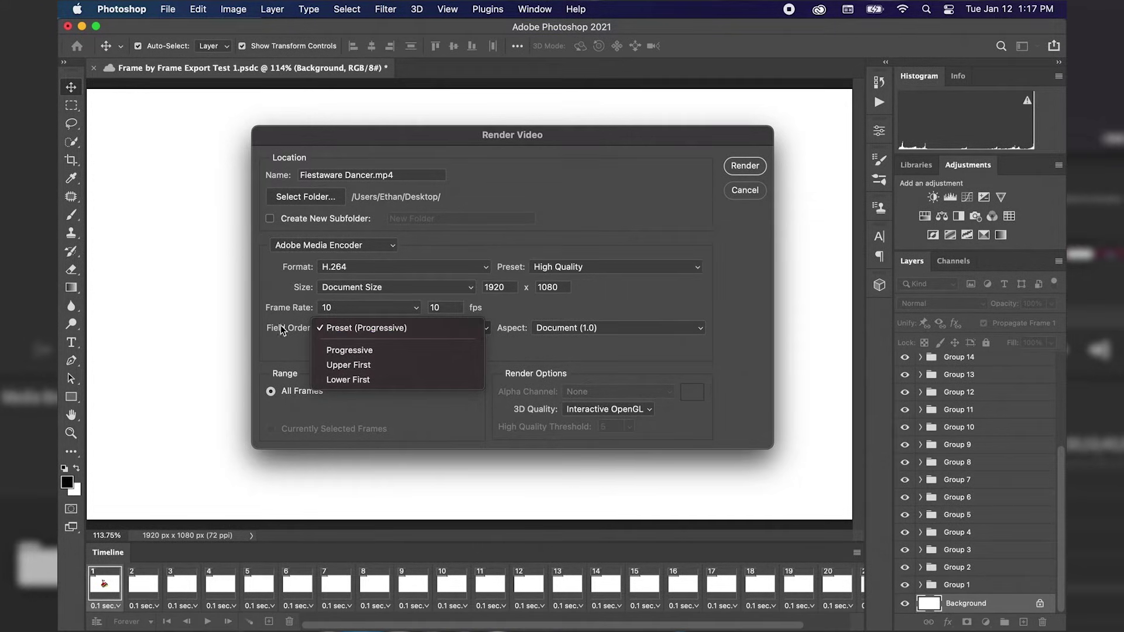
click(248, 328)
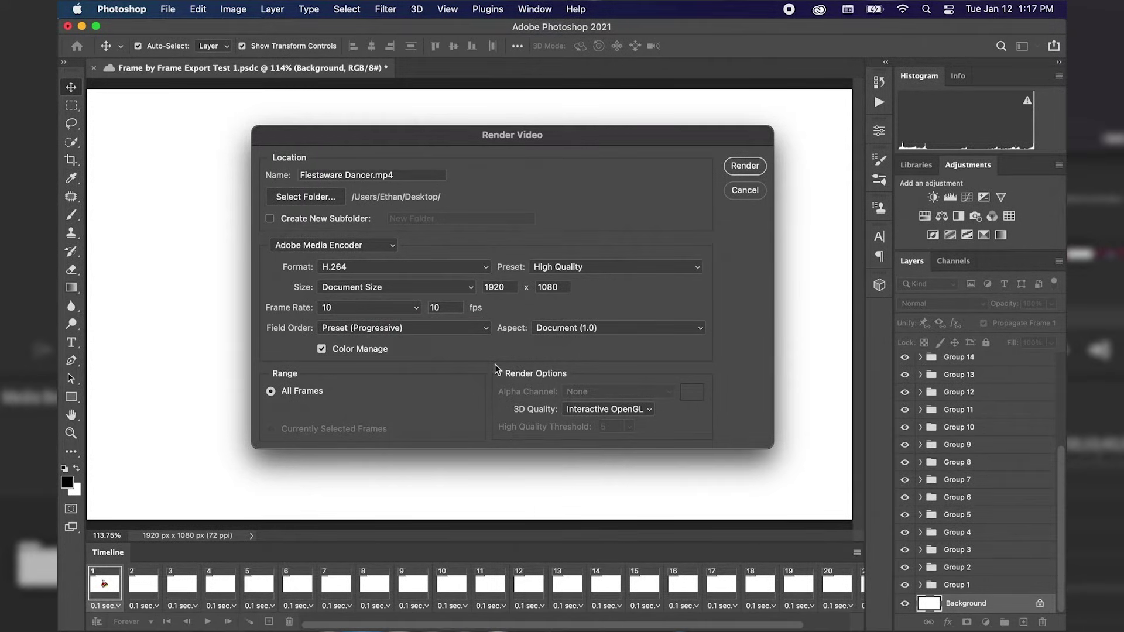
mouse_move(530, 135)
mouse_down()
mouse_move(570, 184)
mouse_move(534, 154)
mouse_up()
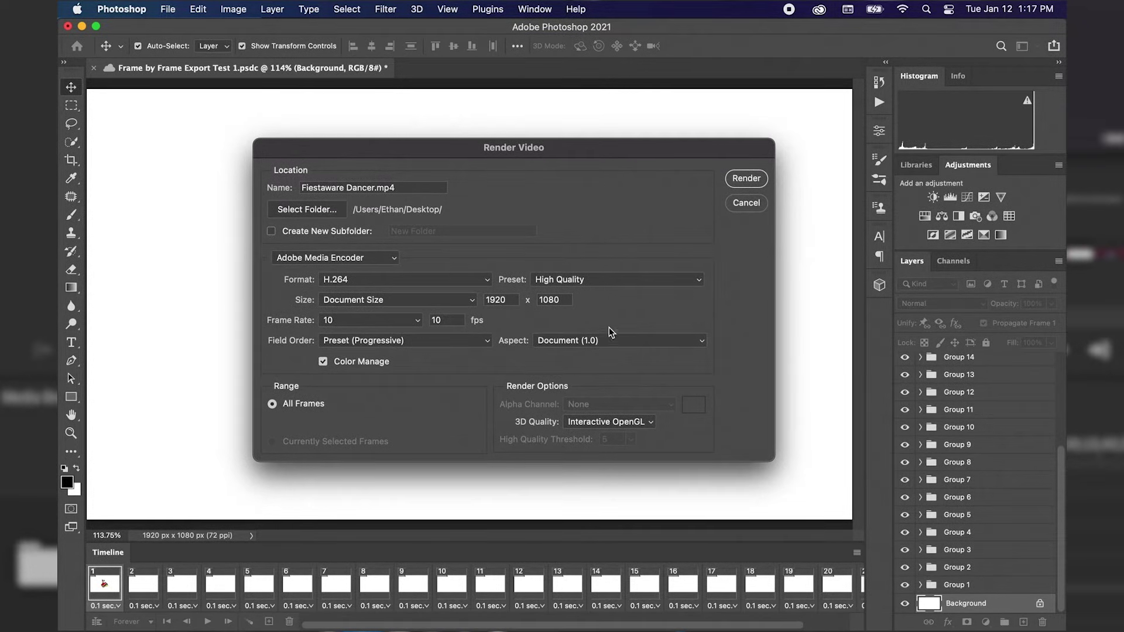
Keep aspect at Document (1.0), render the video, and hide Photoshop
click(584, 341)
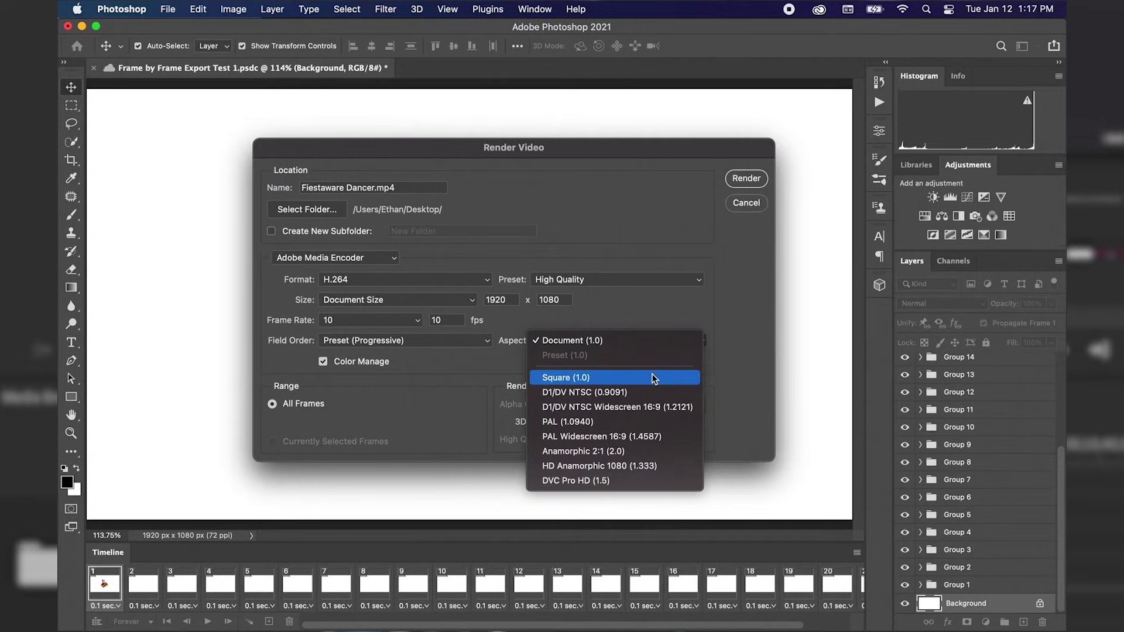
click(649, 311)
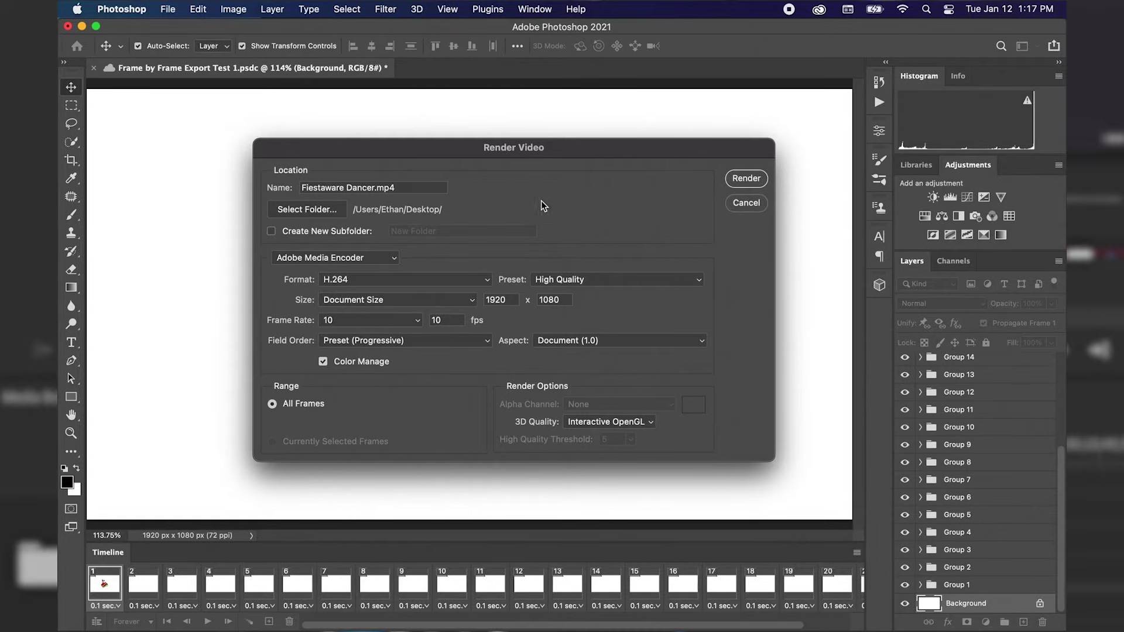
click(751, 179)
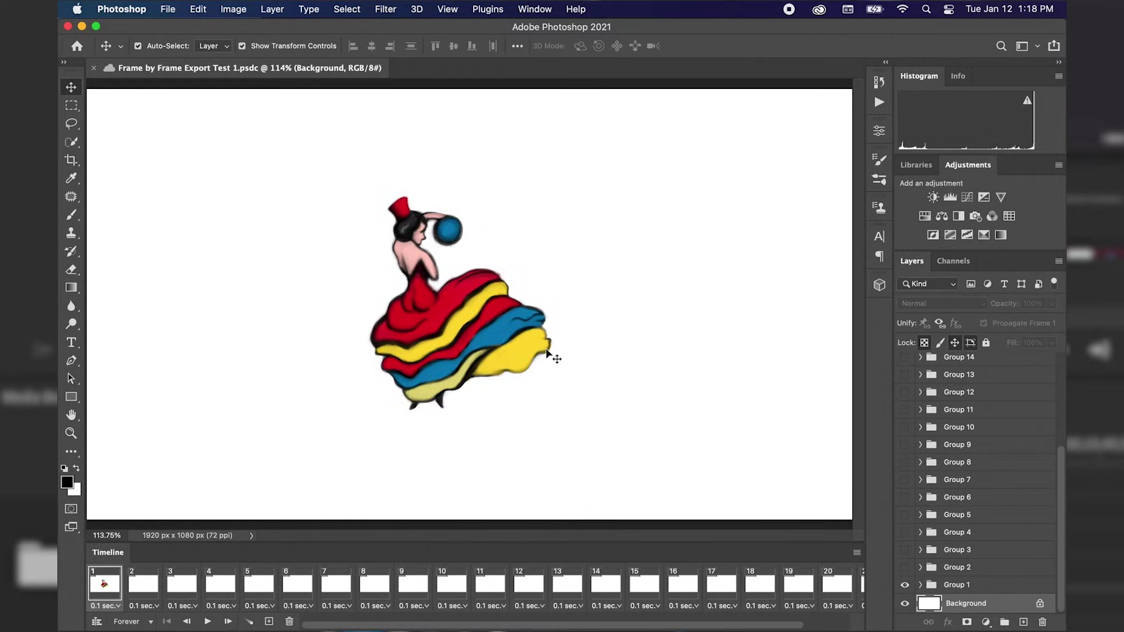
click(115, 7)
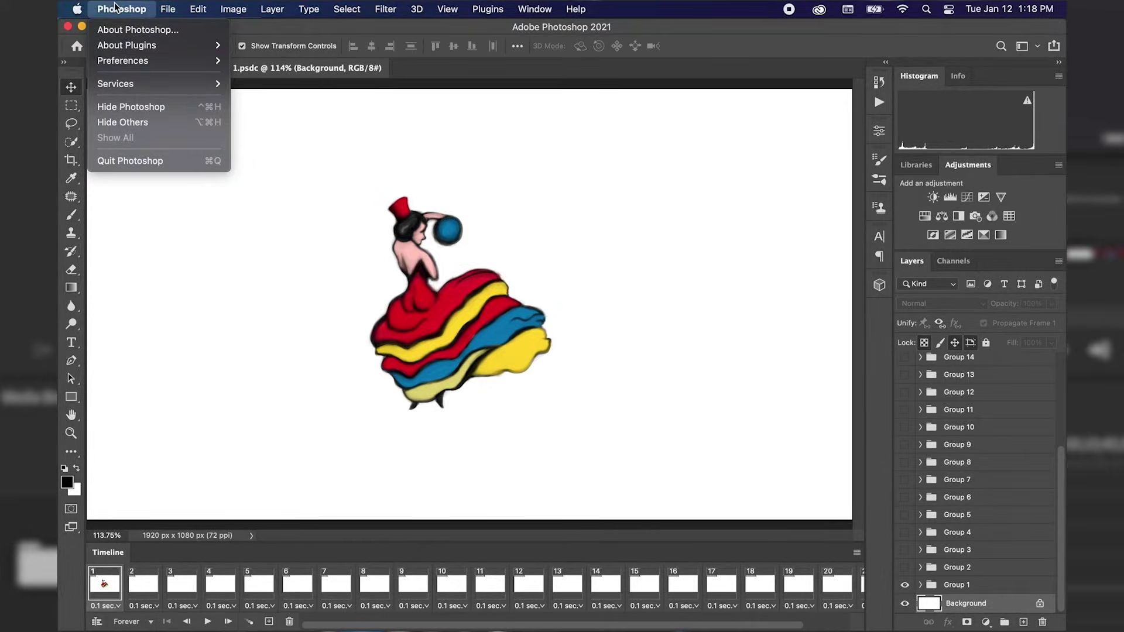
click(158, 106)
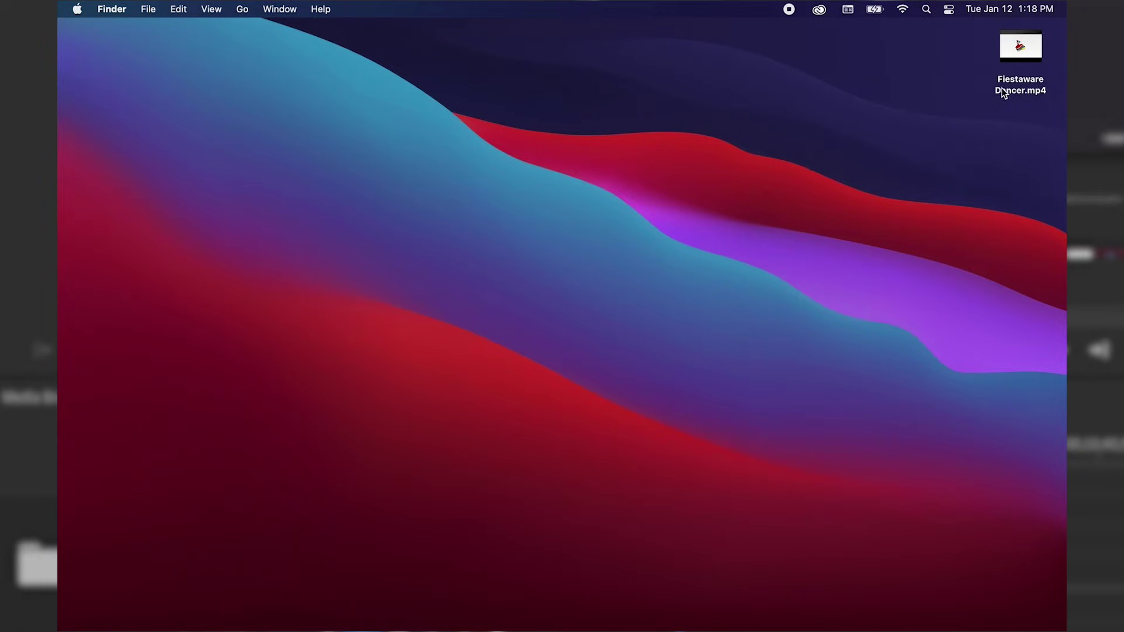
Select Fiestaware Dancer.mp4 on the desktop and Quick Look it with Space
click(1036, 56)
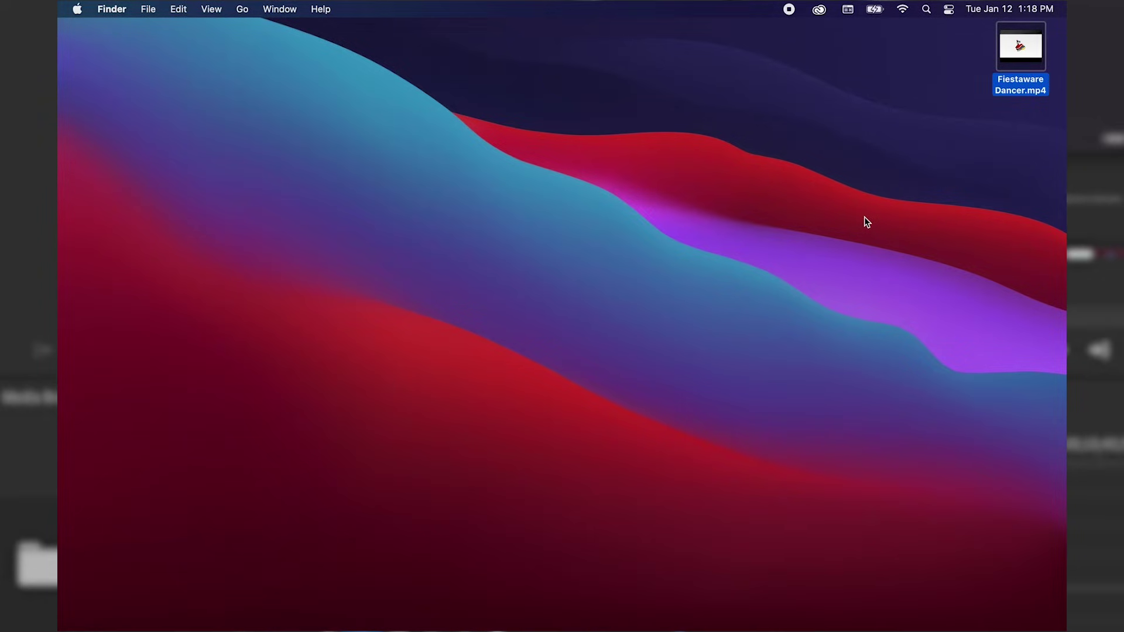
key(space)
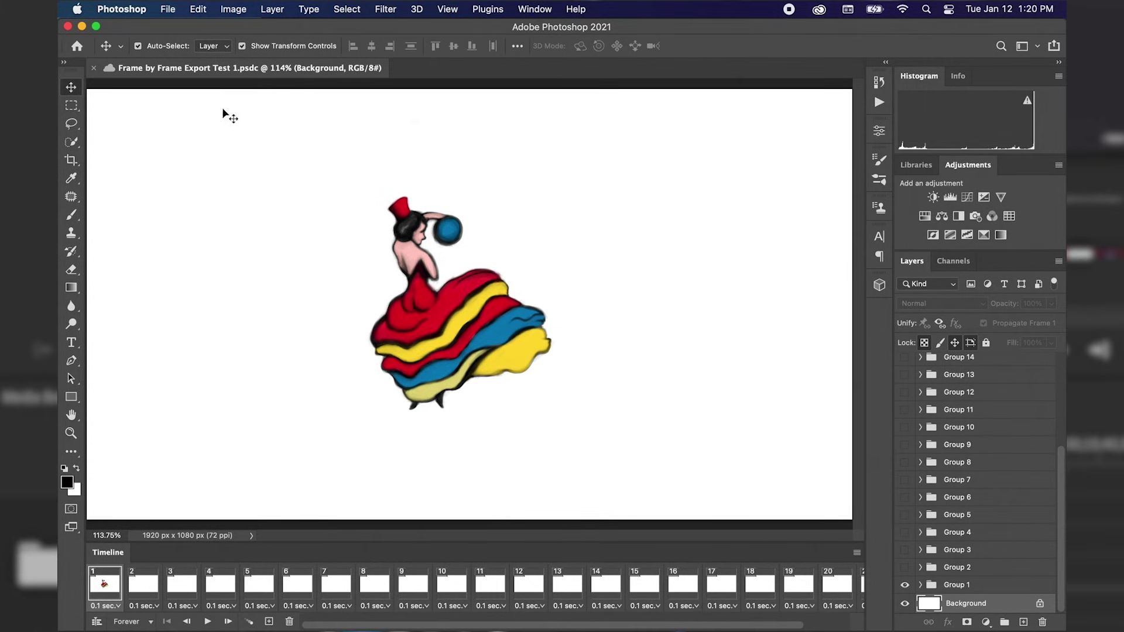
Reopen File > Export > Render Video to check its new 10 fps defaults
click(169, 9)
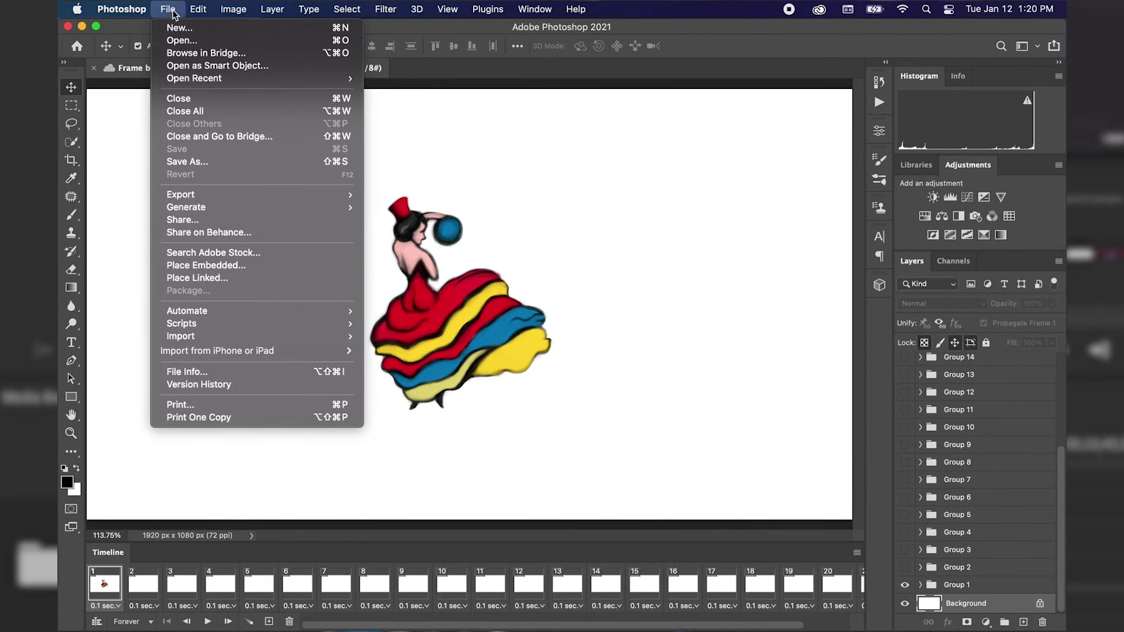
mouse_move(197, 202)
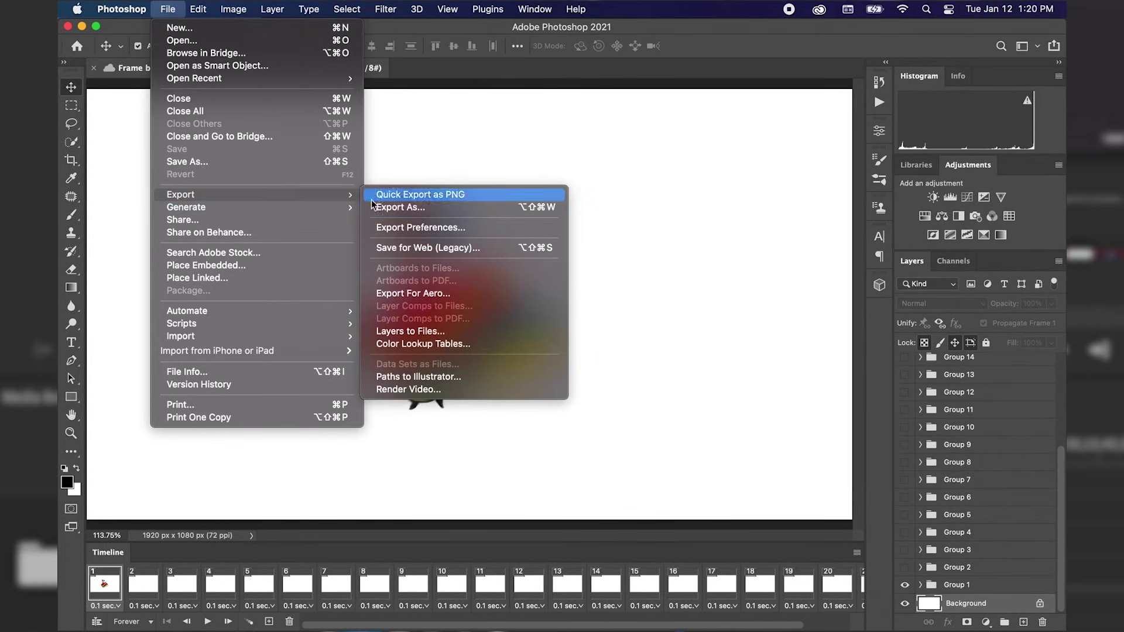
click(421, 391)
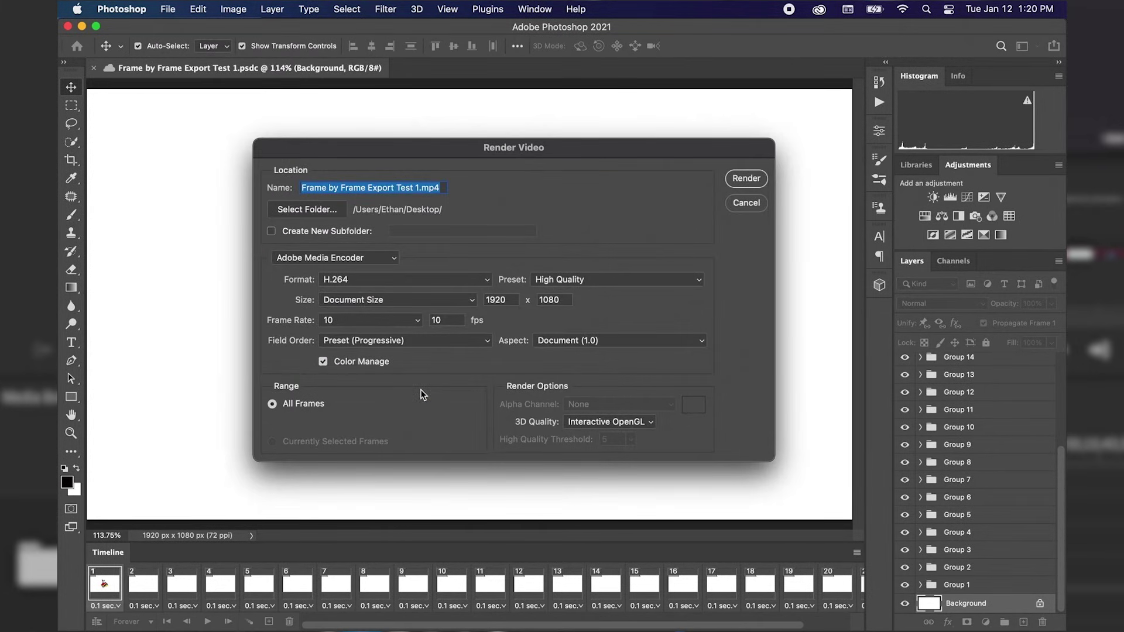